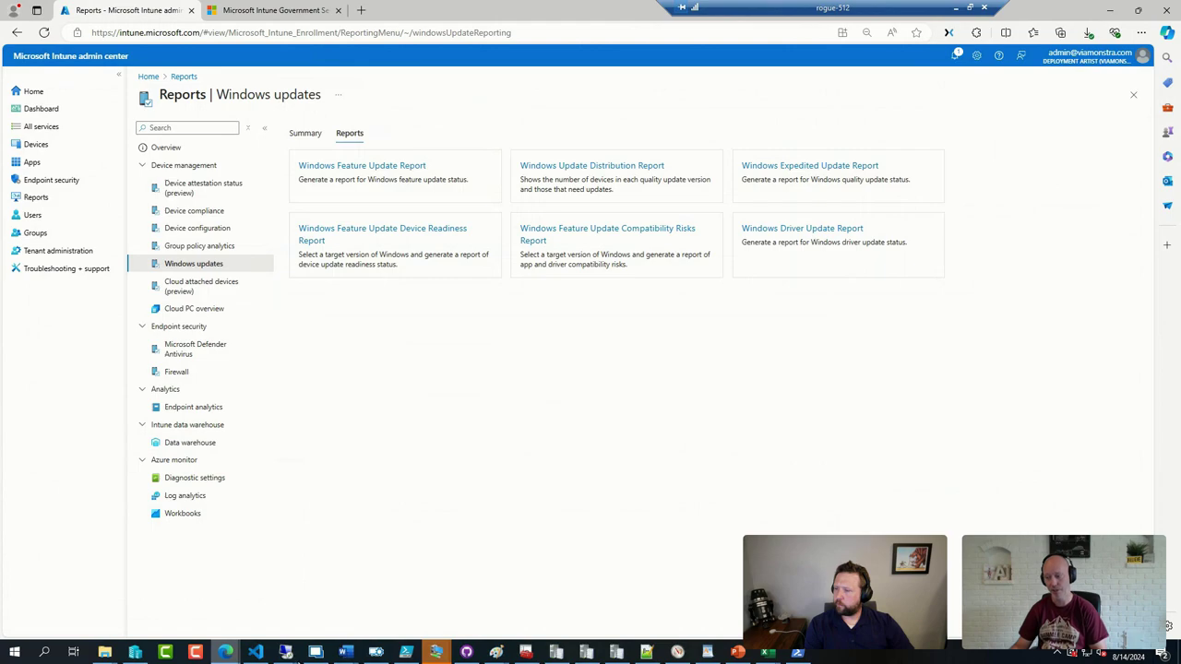
# Switch to Remote Desktop Manager and bring up the CM01 session from the 2Pint Lab Servers group
pyautogui.click(315, 653)
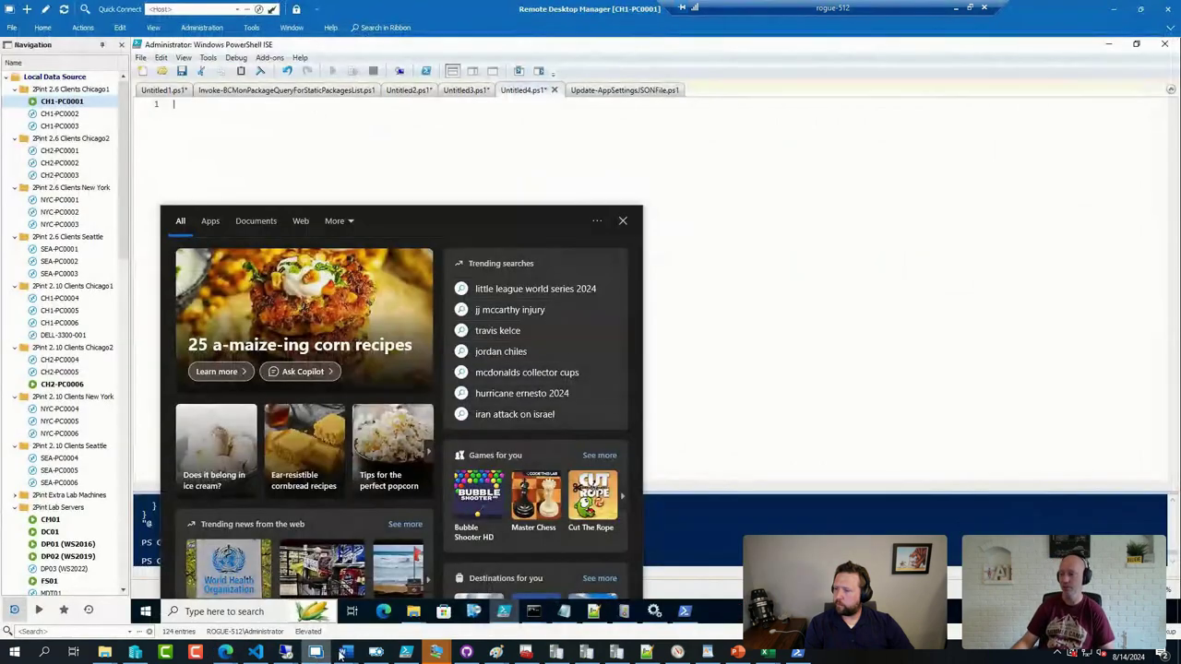
pyautogui.click(707, 495)
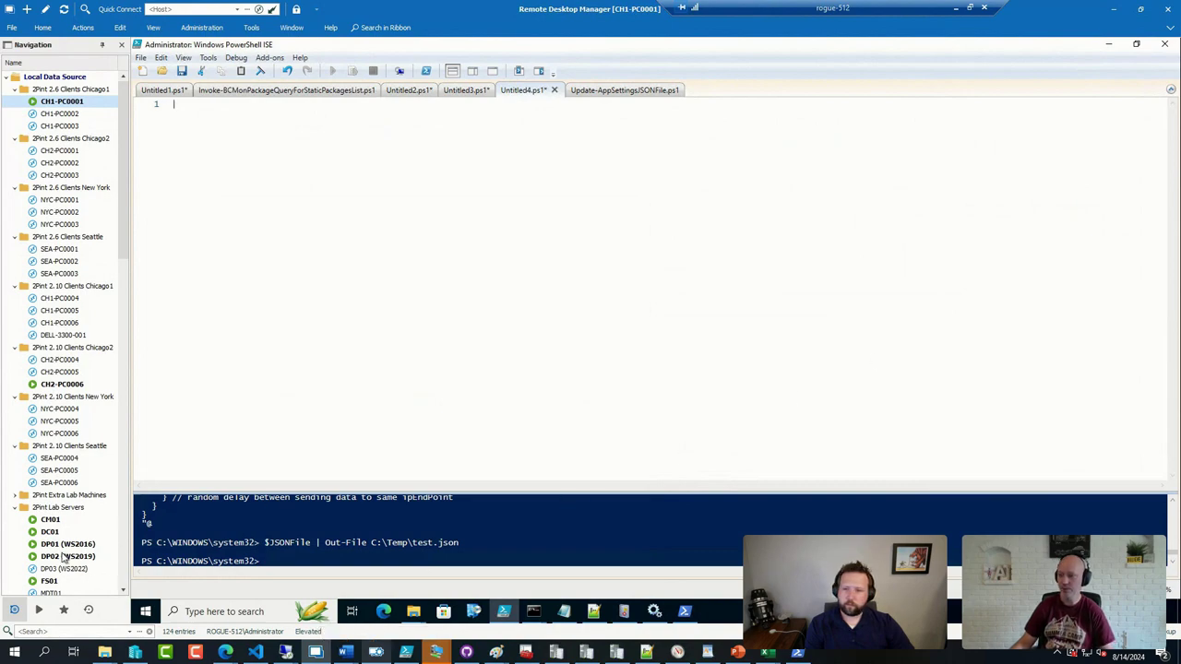
pyautogui.click(51, 519)
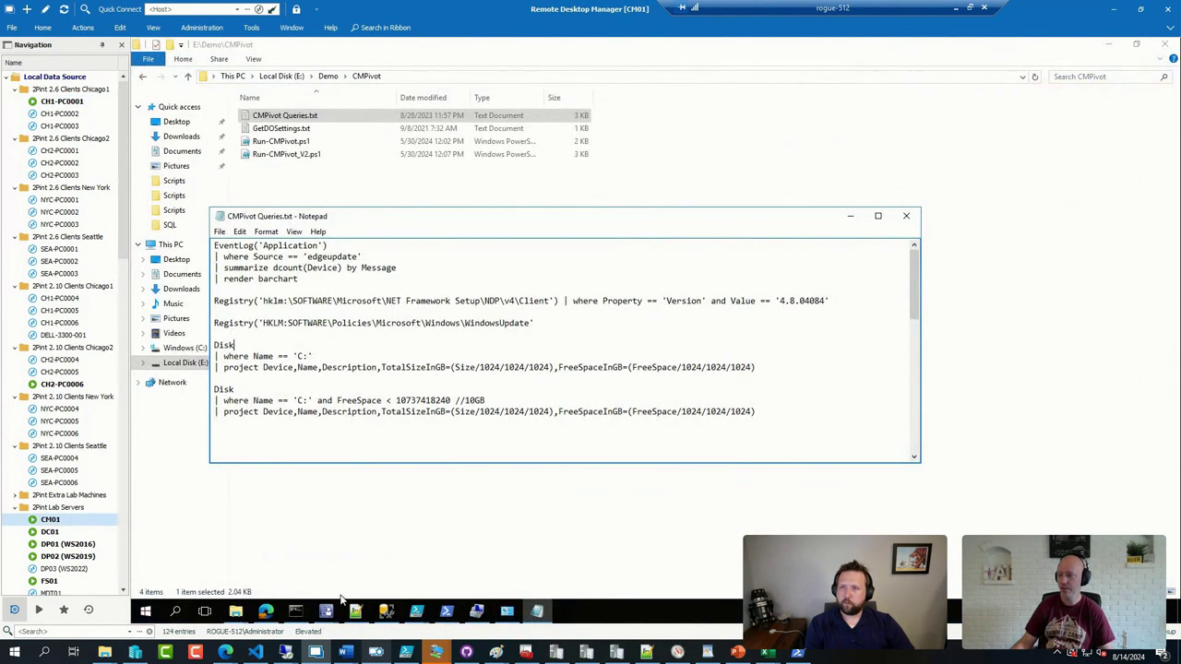
# In the server's CMPivot Explorer window, go to E:\Program Files\Microsoft Configuration Manager\Logs
pyautogui.moveTo(312, 573)
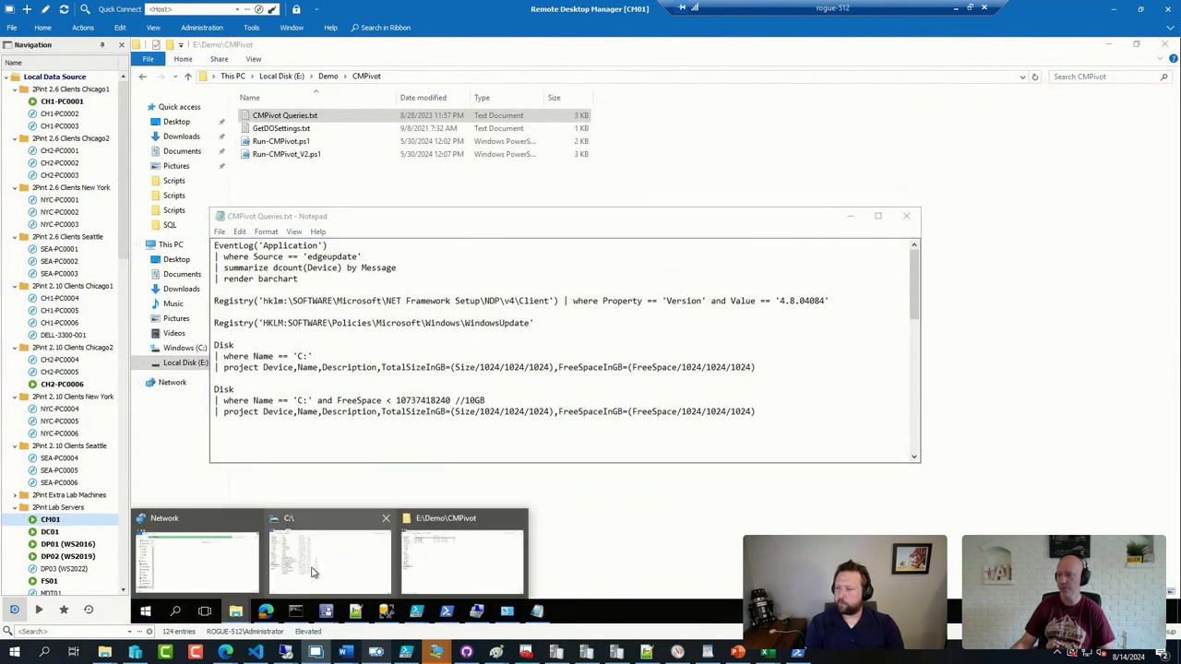
pyautogui.click(470, 556)
pyautogui.click(284, 77)
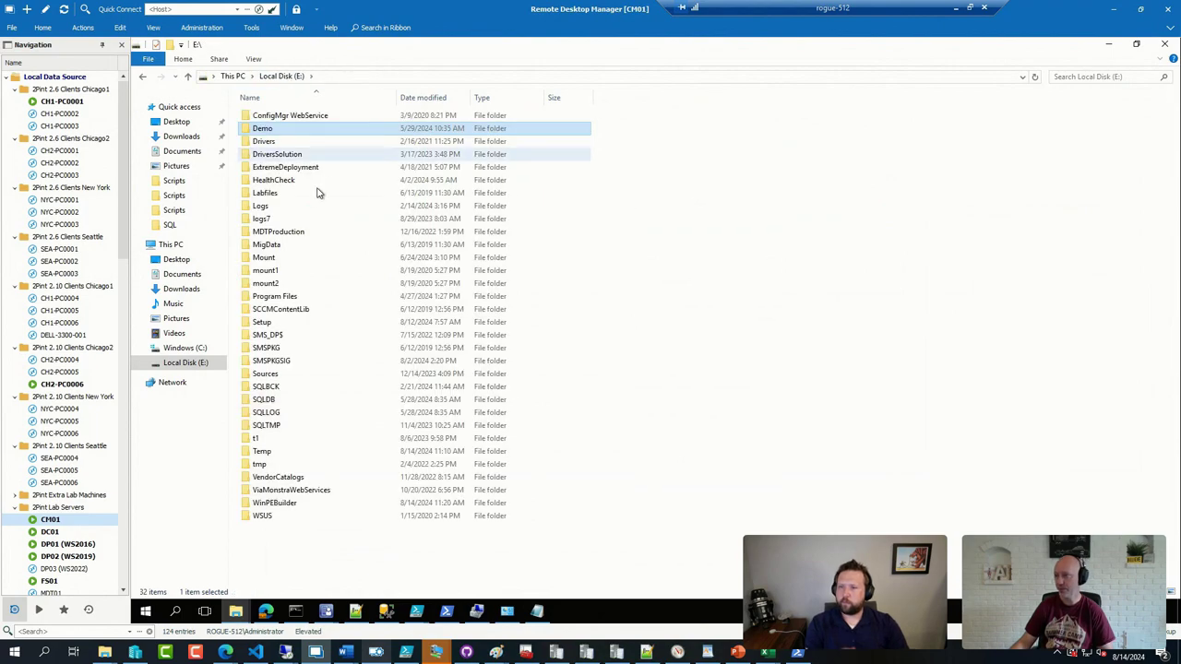
pyautogui.doubleClick(285, 298)
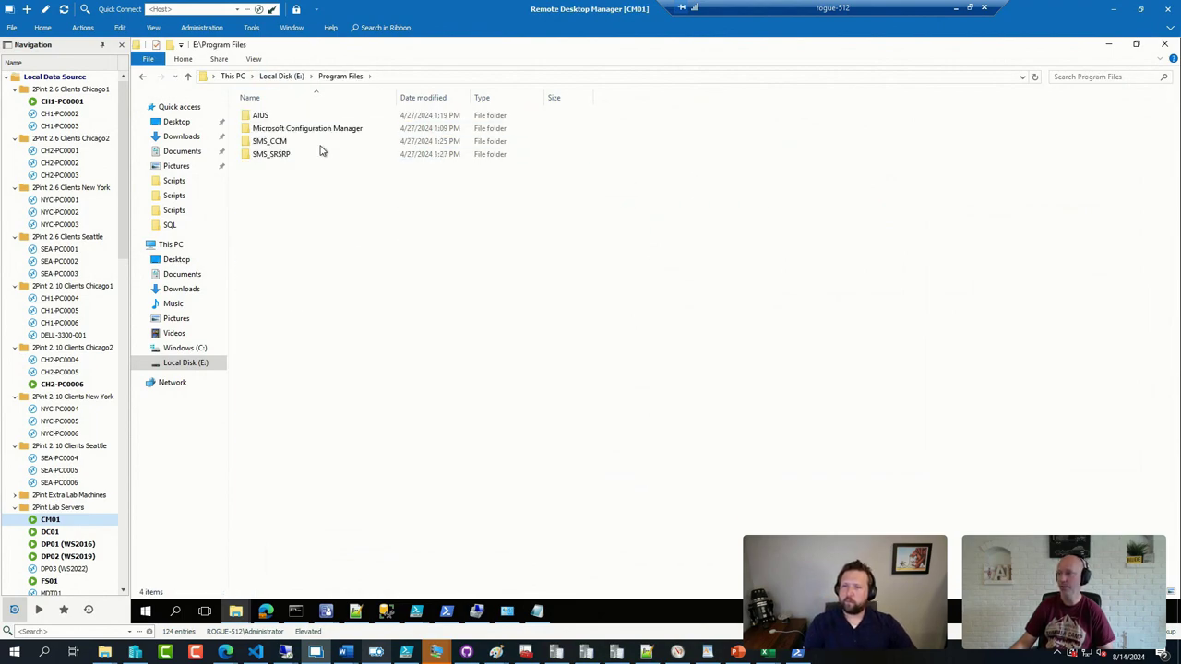
pyautogui.doubleClick(316, 130)
pyautogui.write('logs')
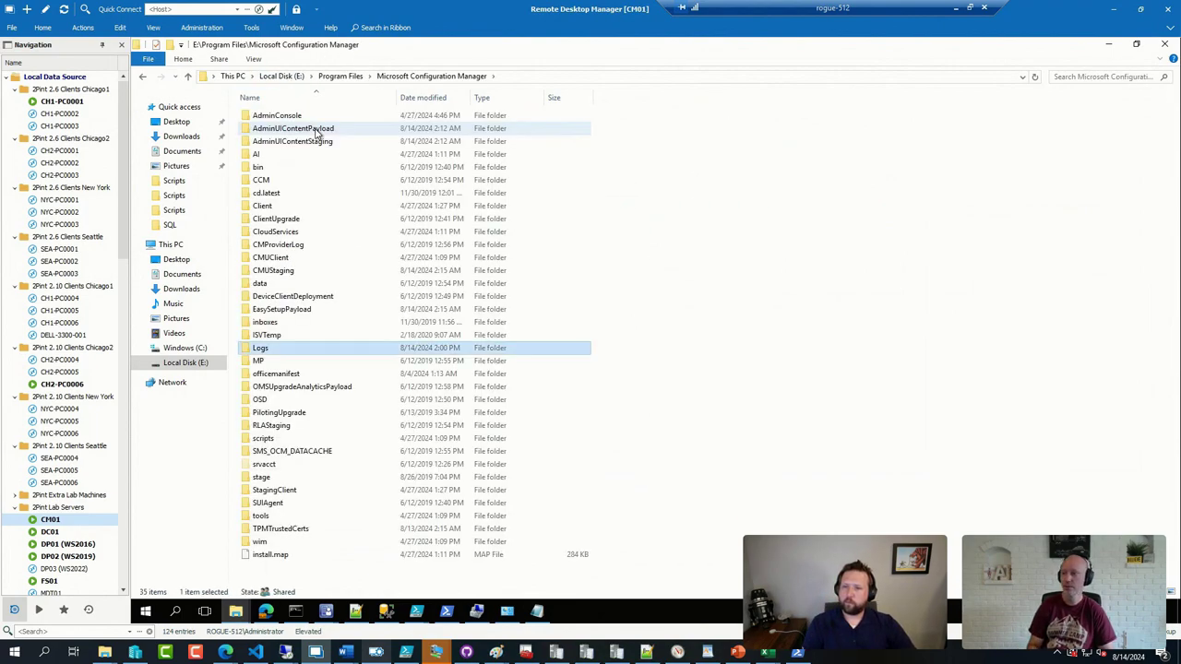
pyautogui.press('Return')
# Locate distmgr.log in the Logs folder and open PkgXferMgr.log for reading
pyautogui.write('distmgr.log')
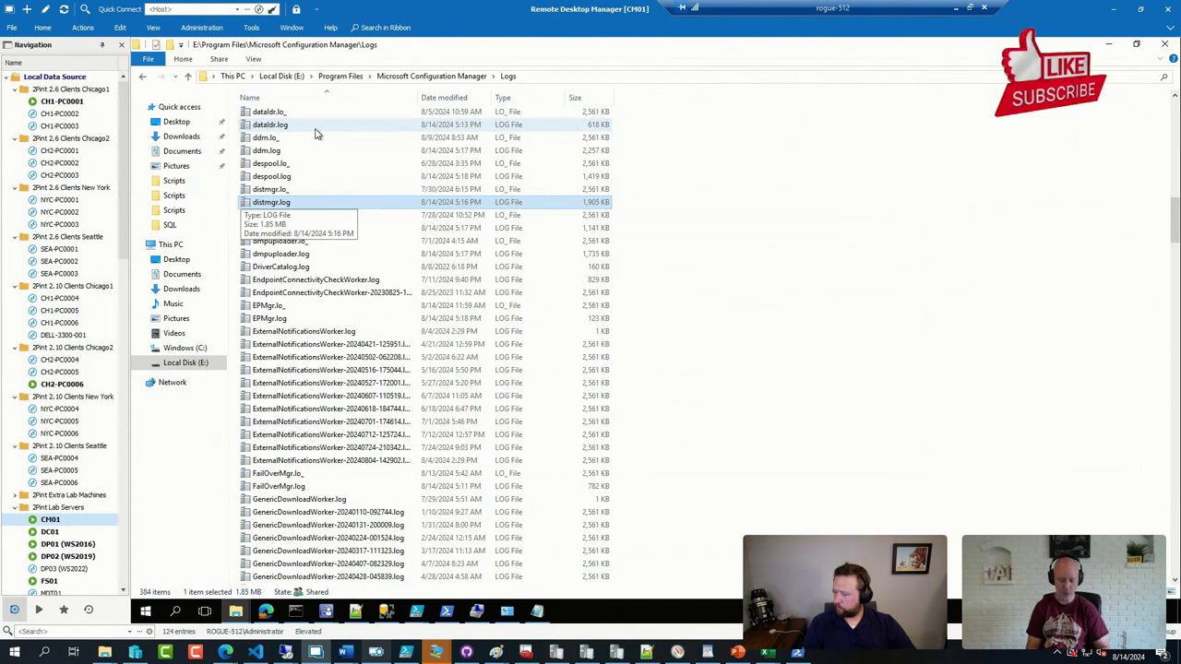
pyautogui.write('pk')
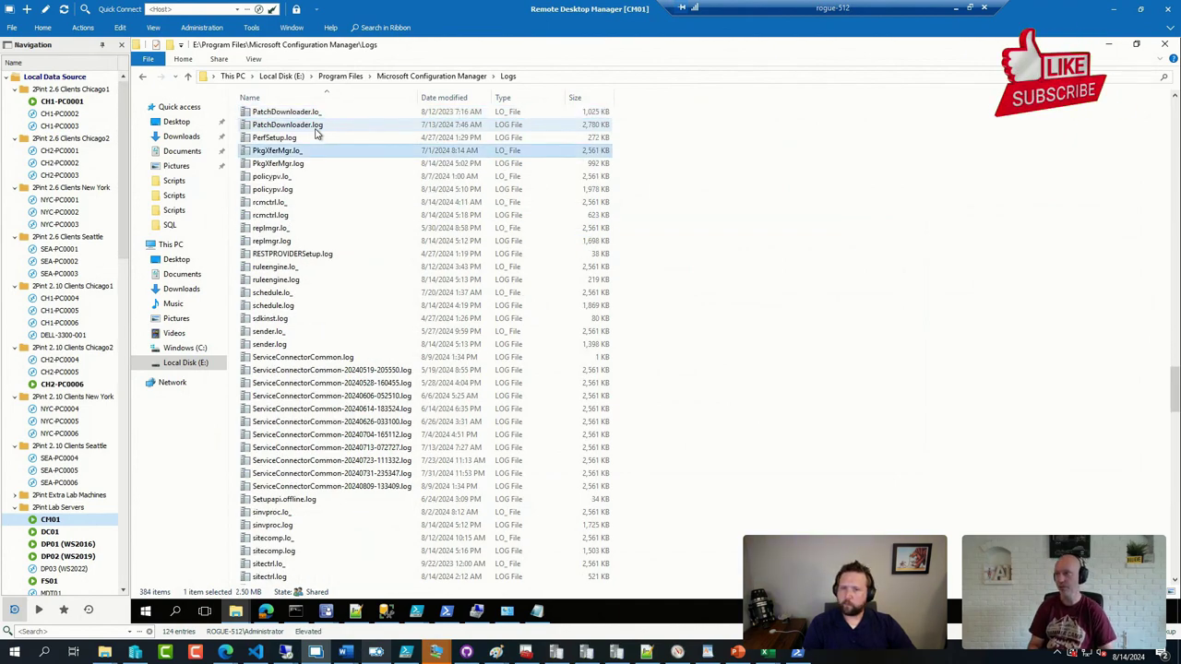
pyautogui.press('Down')
pyautogui.press('Return')
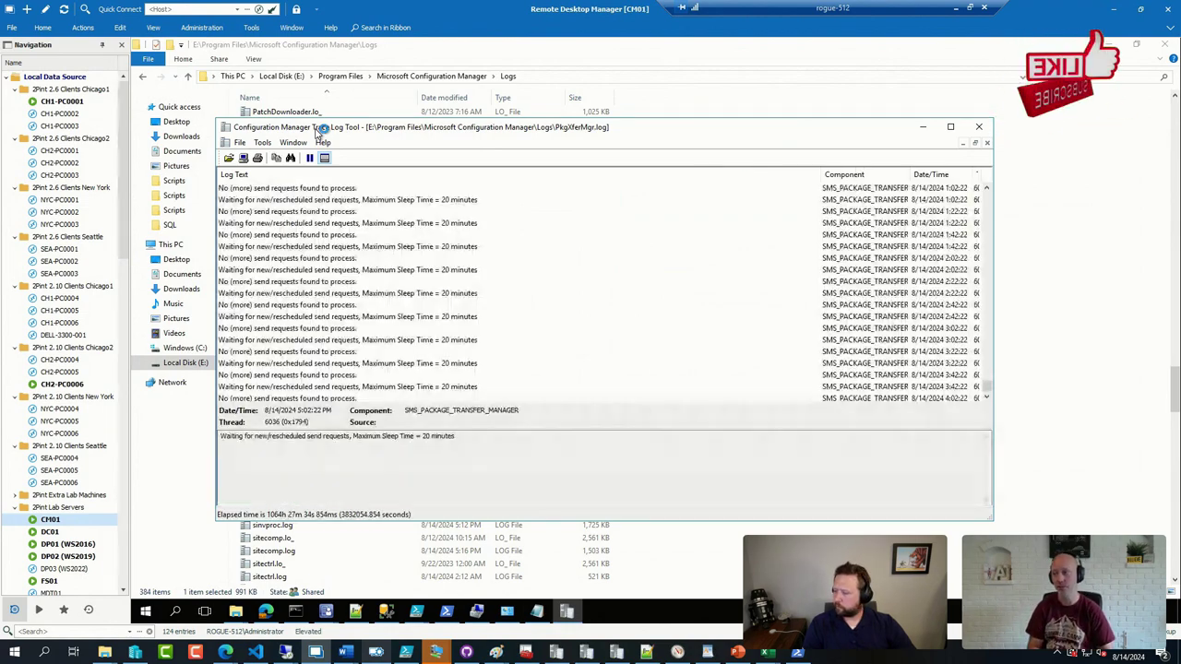
# Examine the older and the most recent entries of PkgXferMgr.log, and close the log viewer
pyautogui.click(319, 318)
pyautogui.scroll(20, 319, 323)
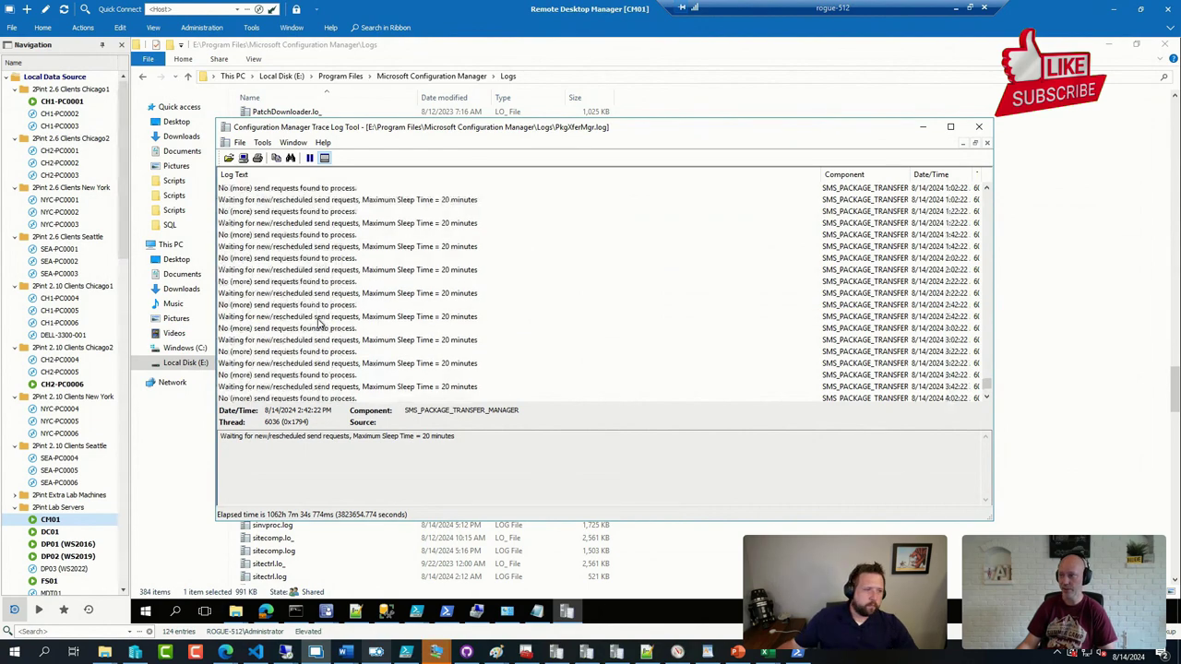
pyautogui.scroll(10, 319, 321)
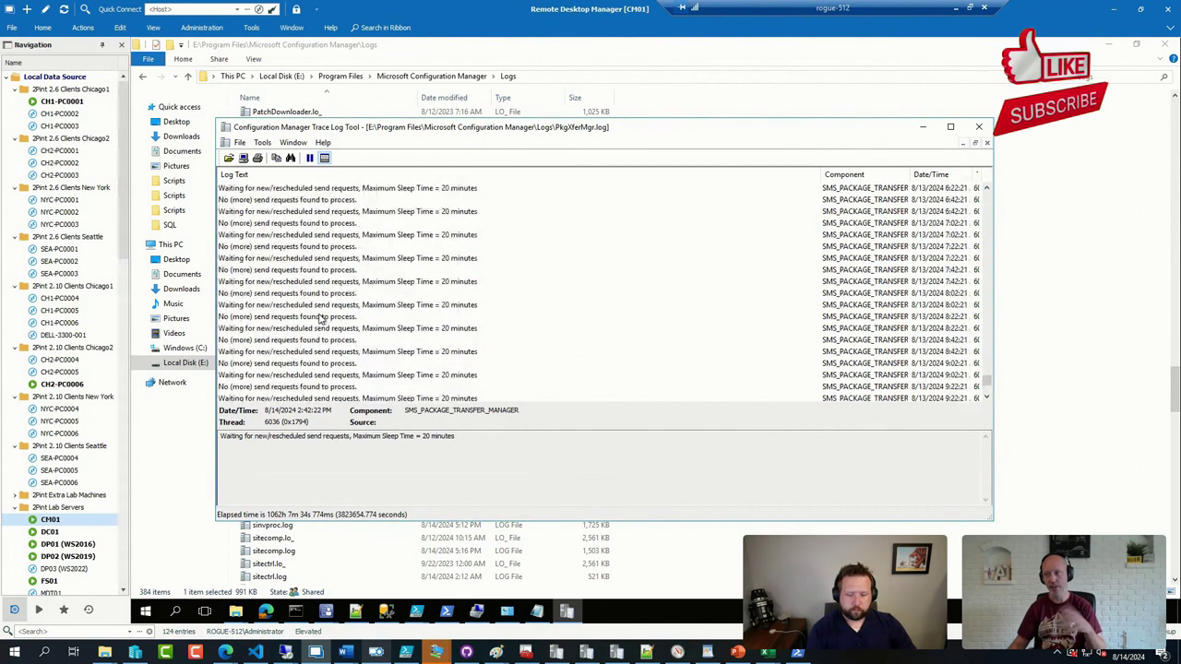
pyautogui.scroll(7, 319, 316)
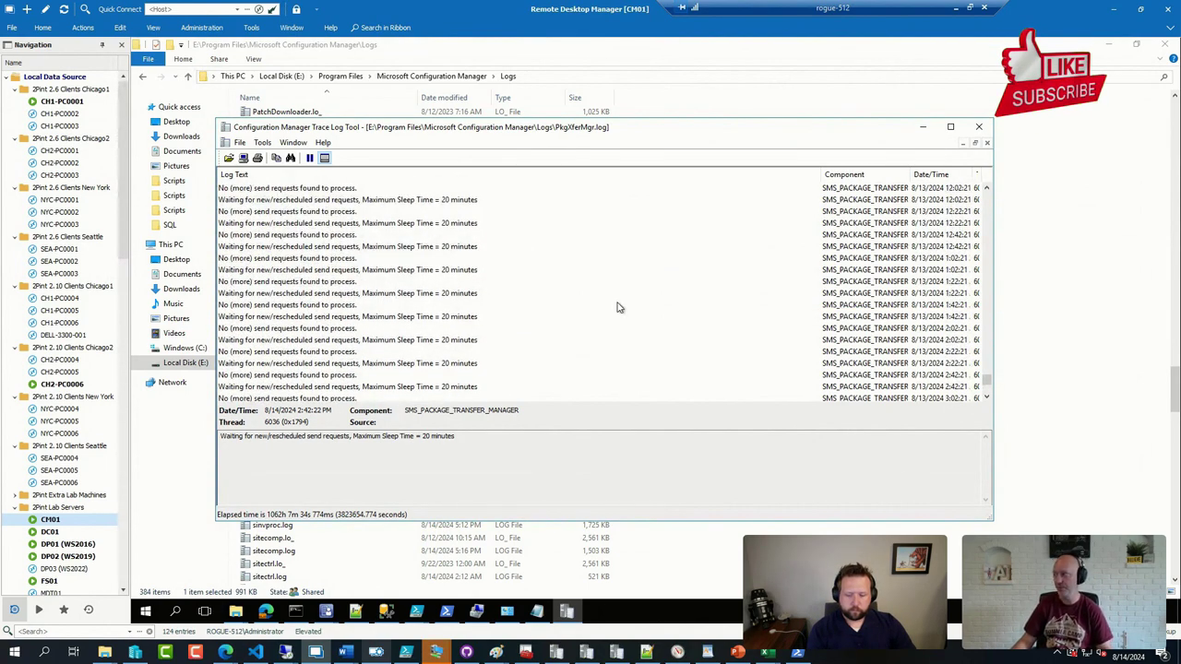
pyautogui.moveTo(987, 378); pyautogui.dragTo(988, 421)
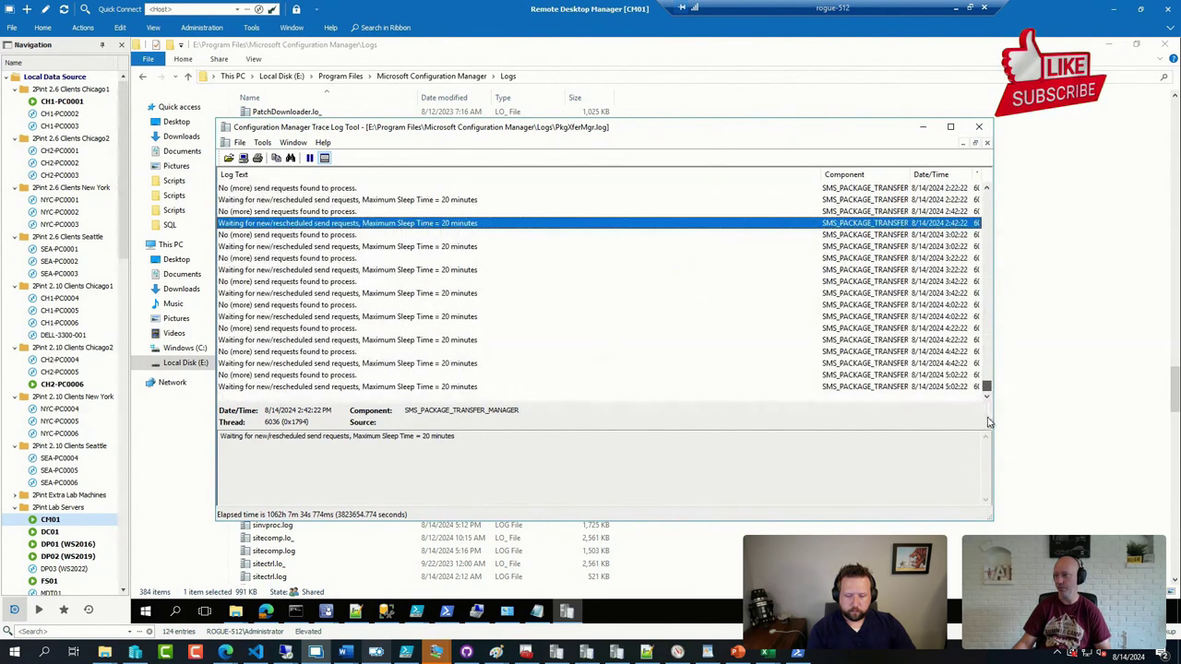
pyautogui.click(979, 130)
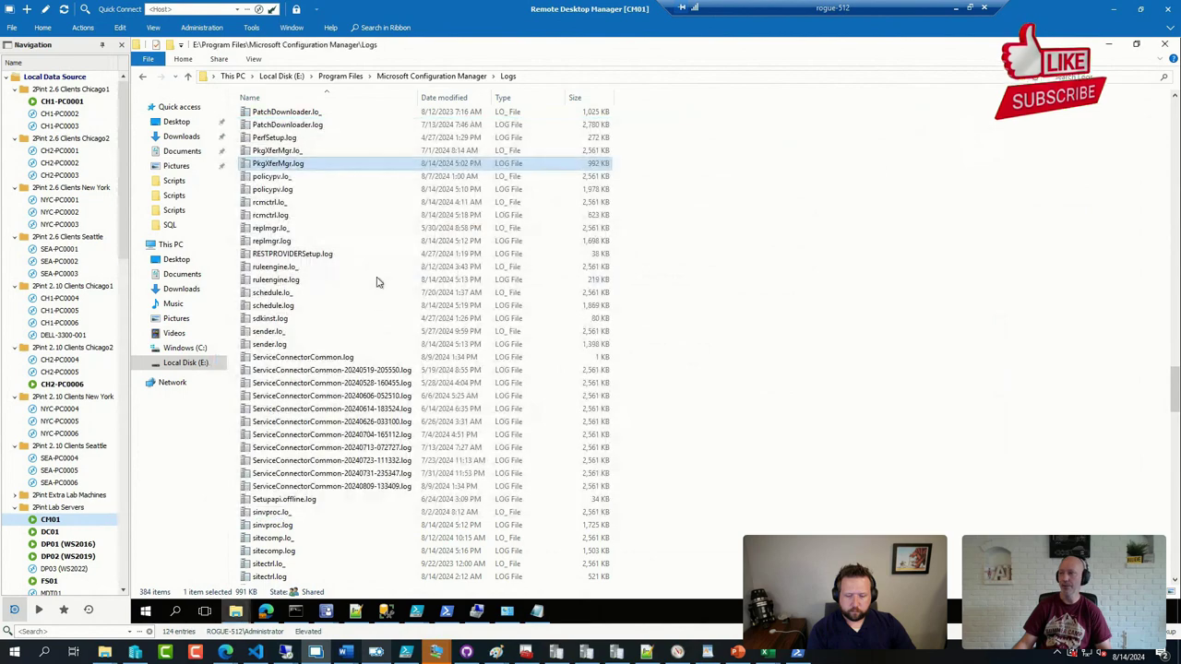
# Go to the tools\ServerTools folder inside the Microsoft Configuration Manager folder
pyautogui.click(448, 77)
pyautogui.click(292, 430)
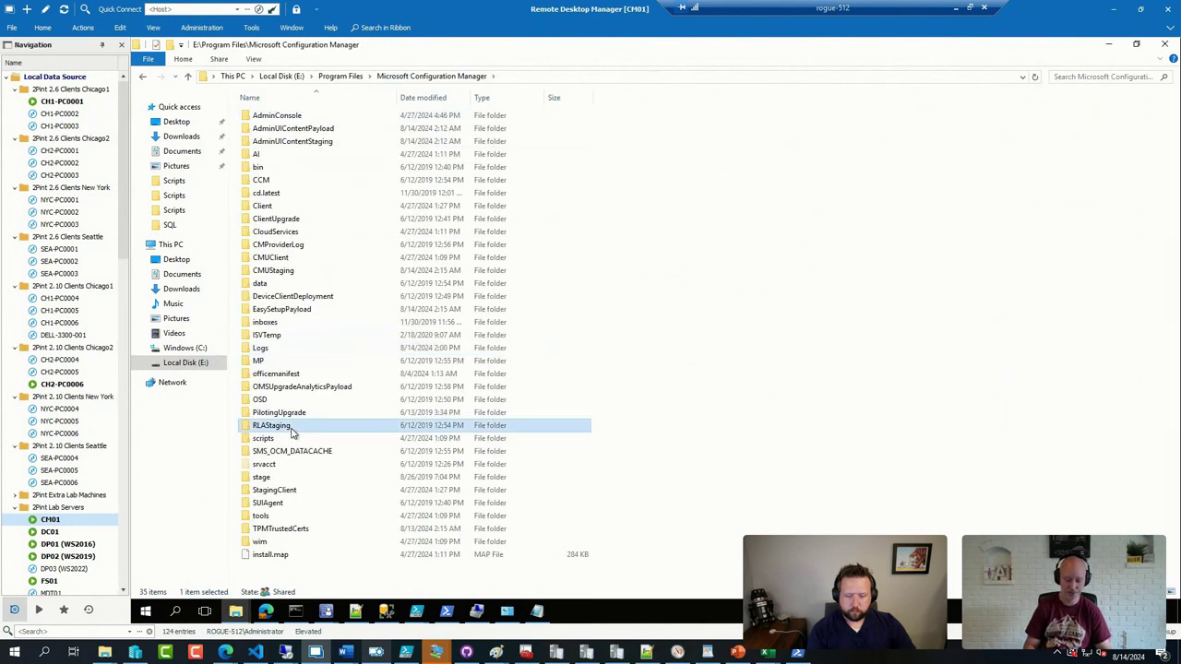
pyautogui.press('t')
pyautogui.press('Return')
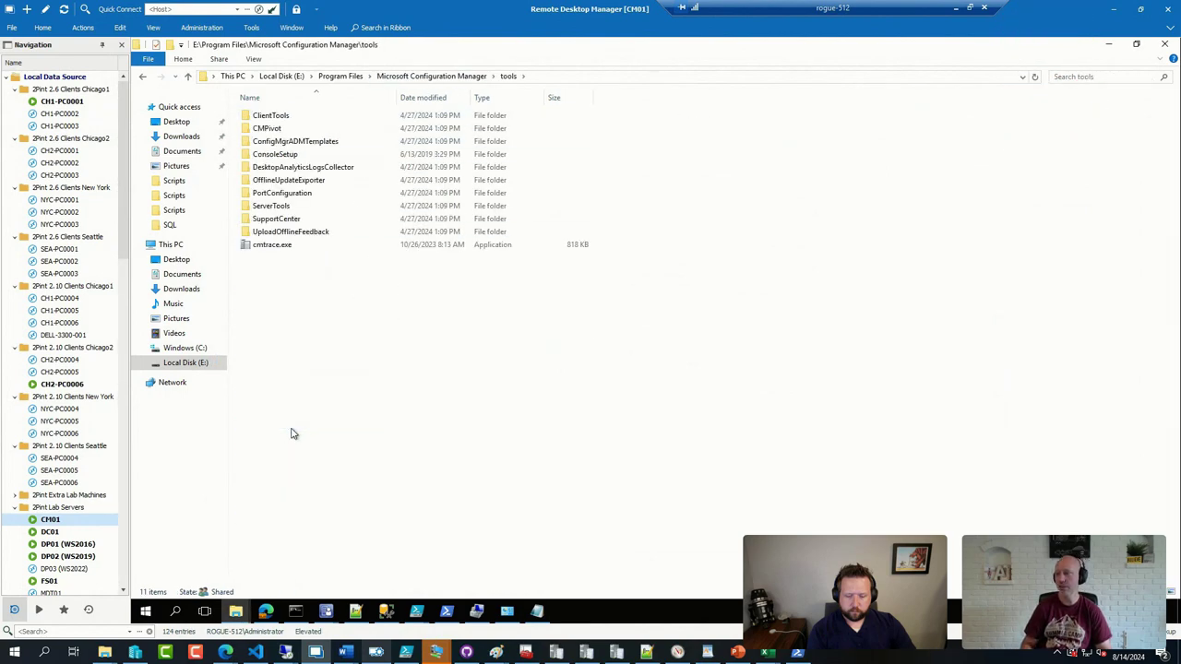
pyautogui.press('s')
pyautogui.press('Return')
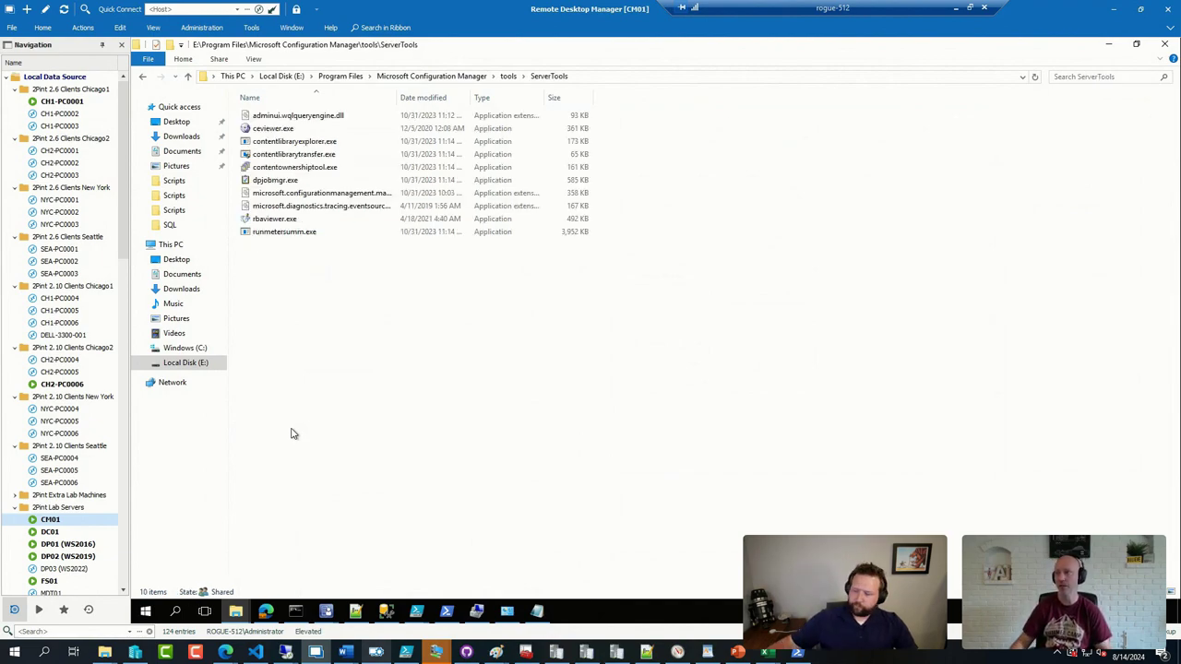
# Run dpjobmgr.exe and connect it to the primary site server cm01.corp.viamonstra.com
pyautogui.doubleClick(276, 180)
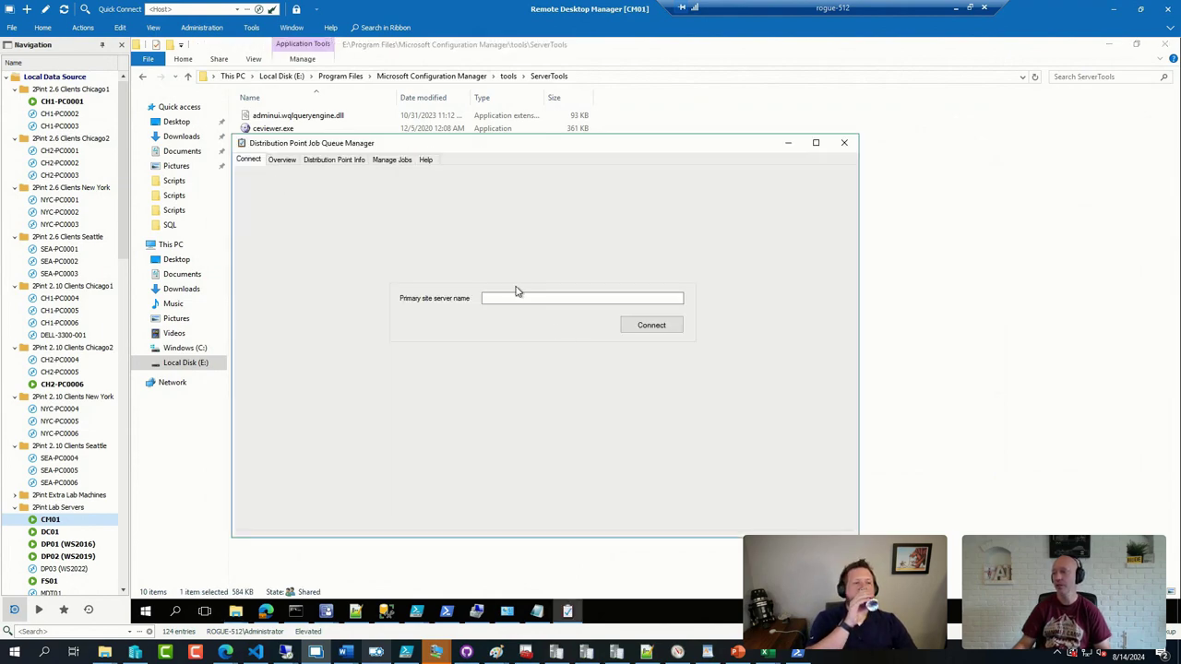
pyautogui.click(512, 297)
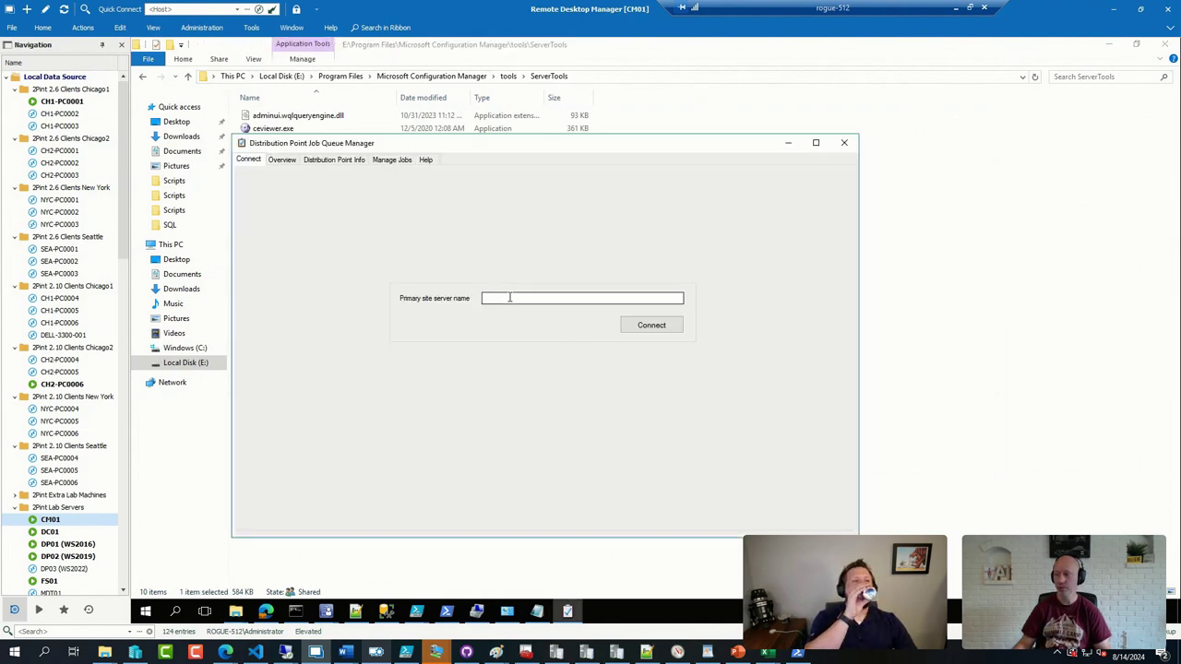
pyautogui.write('cm01')
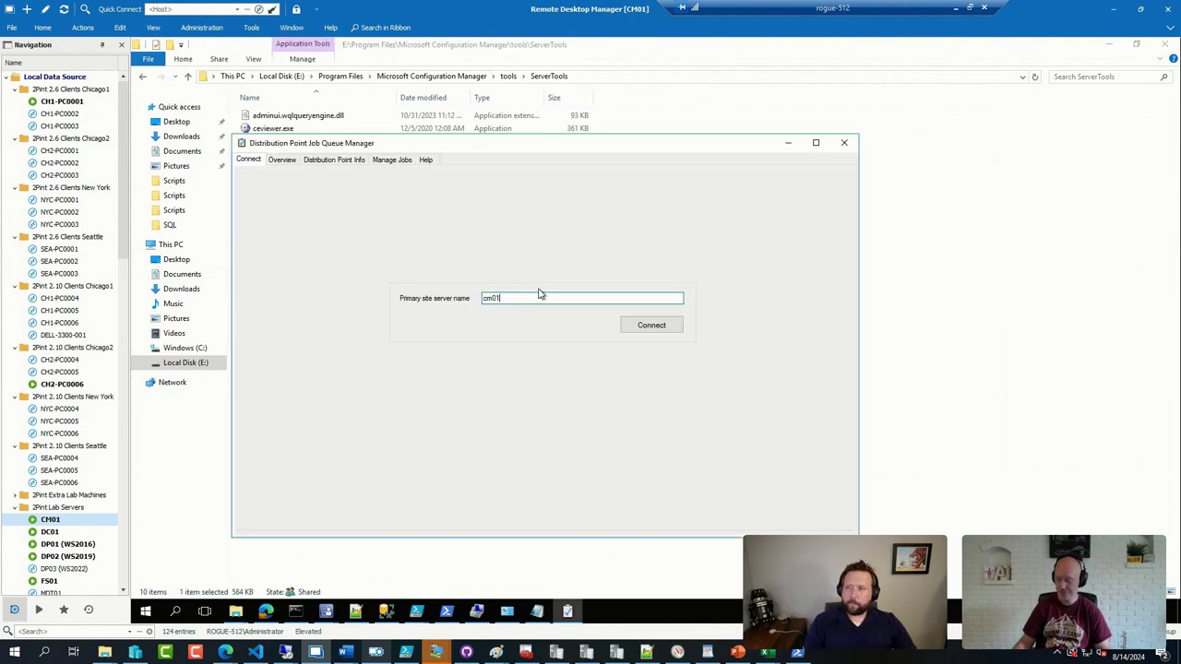
pyautogui.write('.corp')
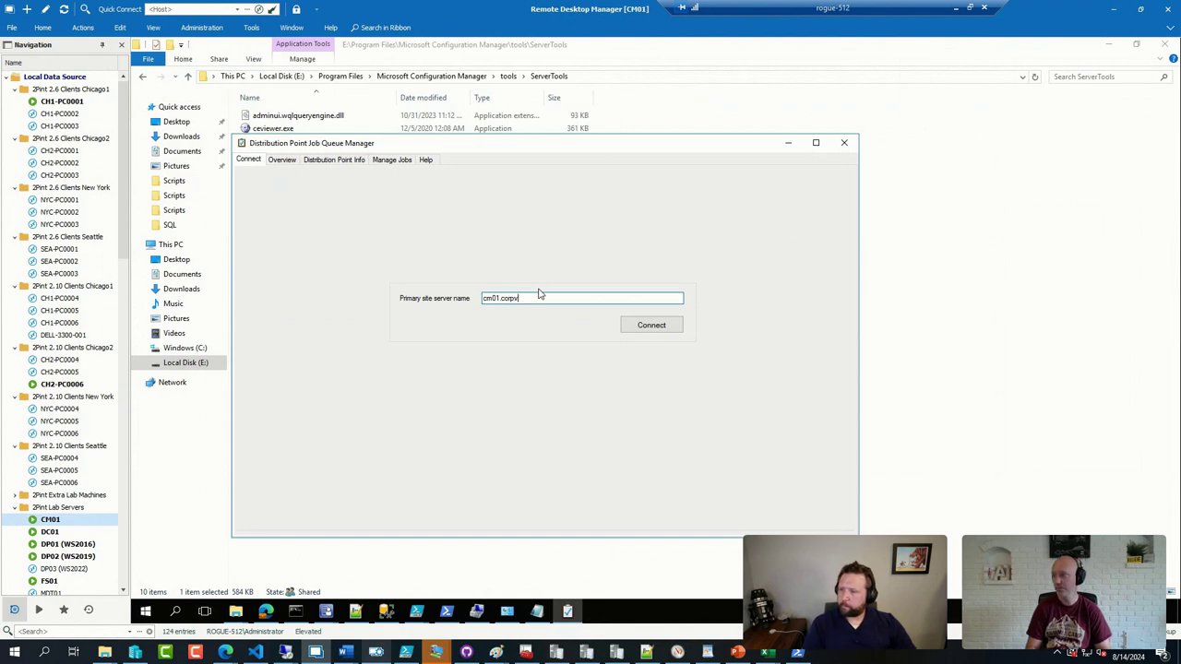
pyautogui.write('.viamonstra.com')
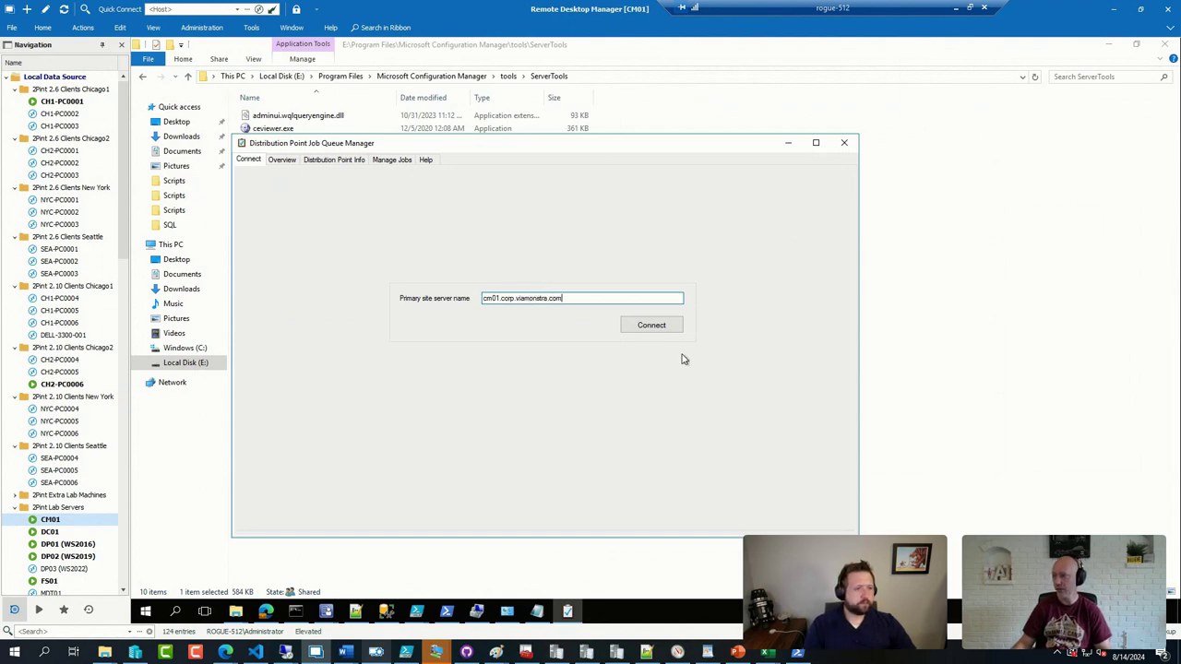
pyautogui.click(662, 327)
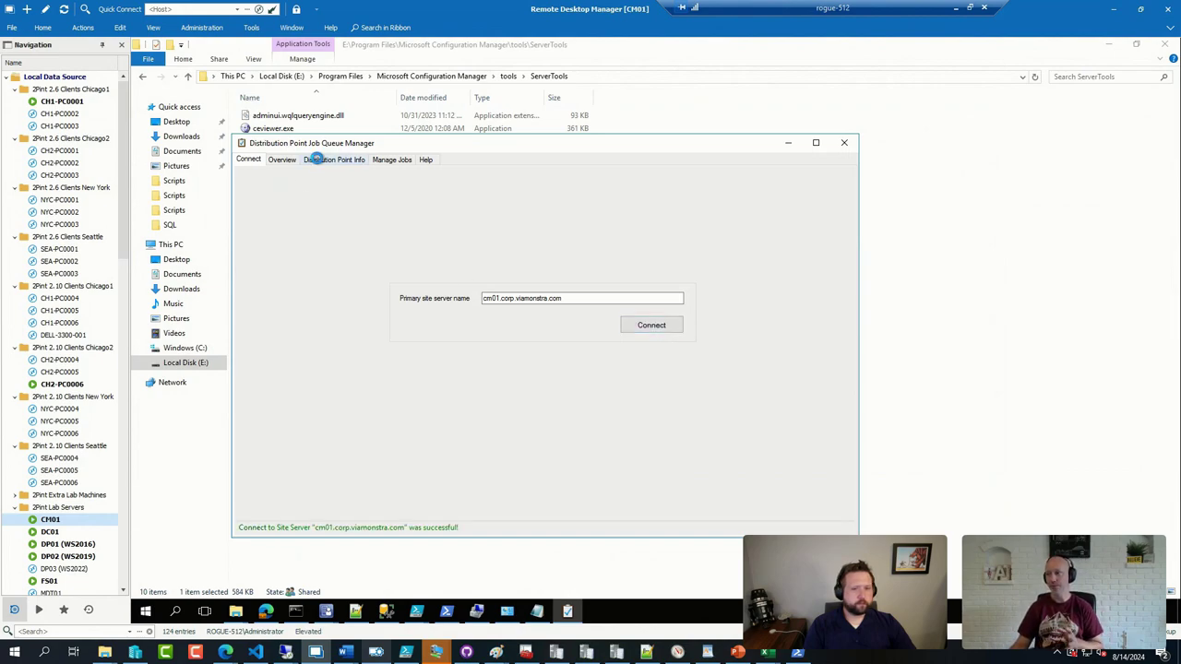
# Examine the distribution point information and the Retries column of the managed jobs, and close the Distribution Point Job Queue Manager
pyautogui.click(317, 159)
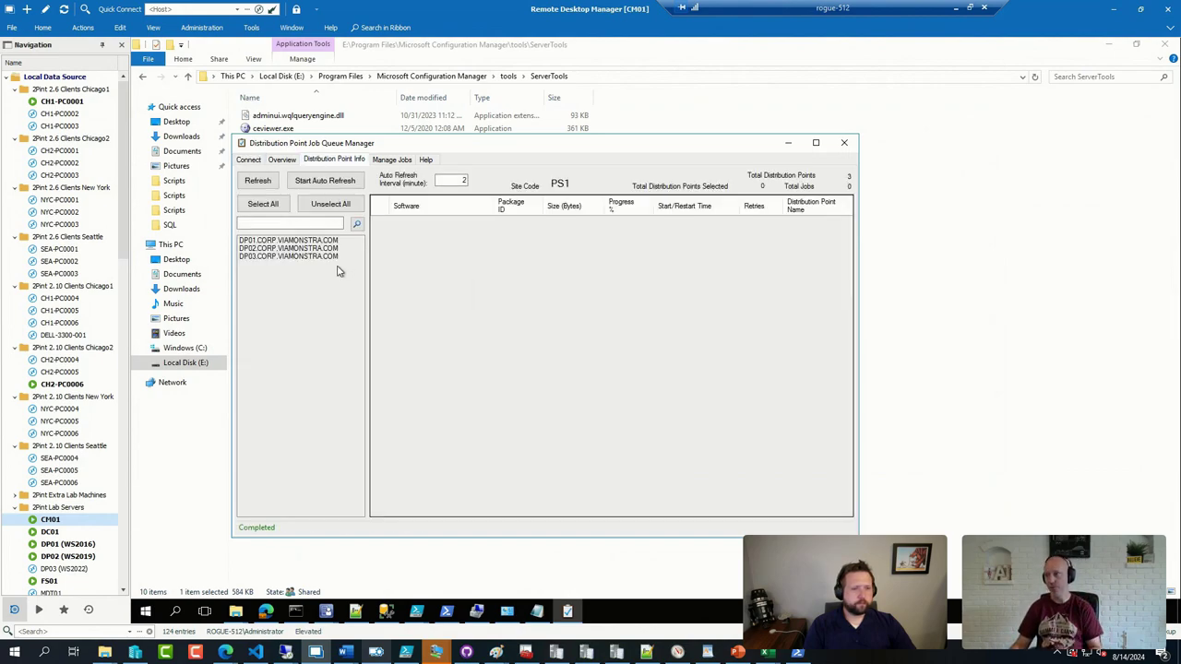
pyautogui.click(386, 158)
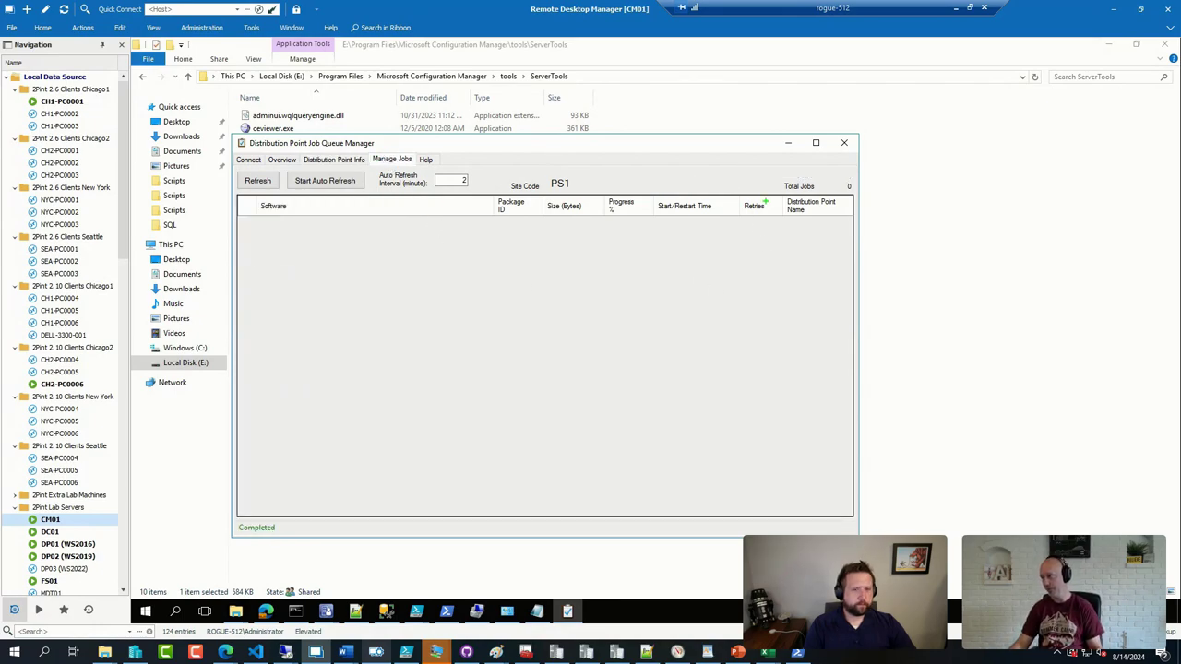
pyautogui.moveTo(765, 187)
pyautogui.mouseDown()
pyautogui.moveTo(710, 224)
pyautogui.moveTo(760, 181)
pyautogui.mouseUp()
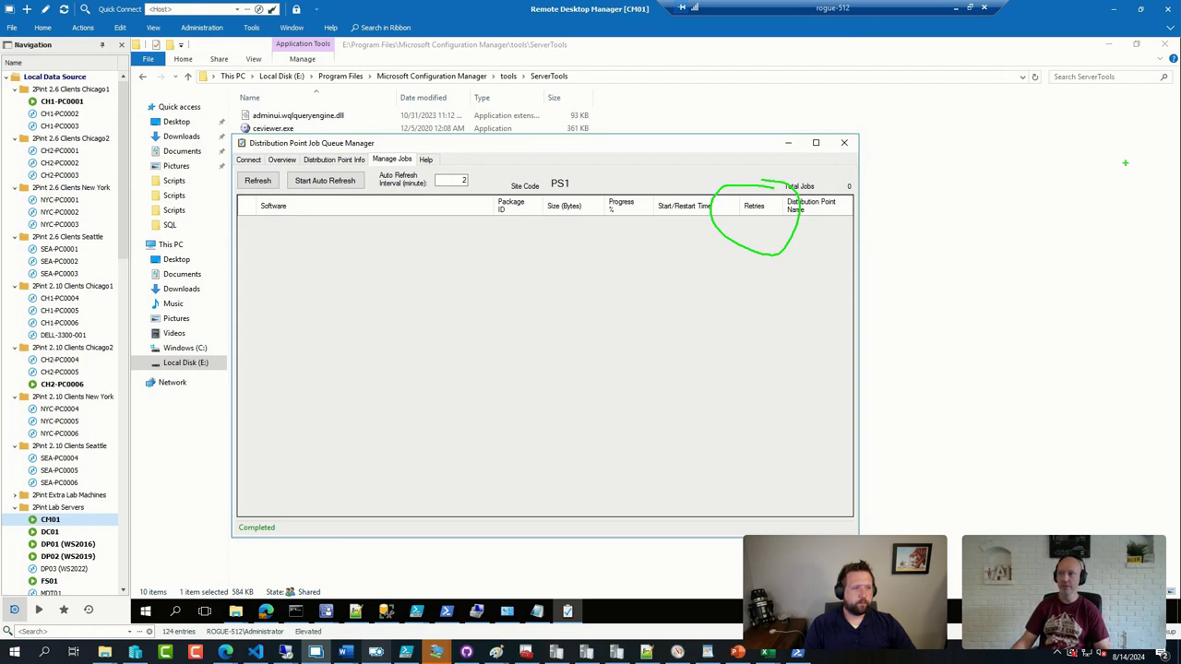
pyautogui.press('Escape')
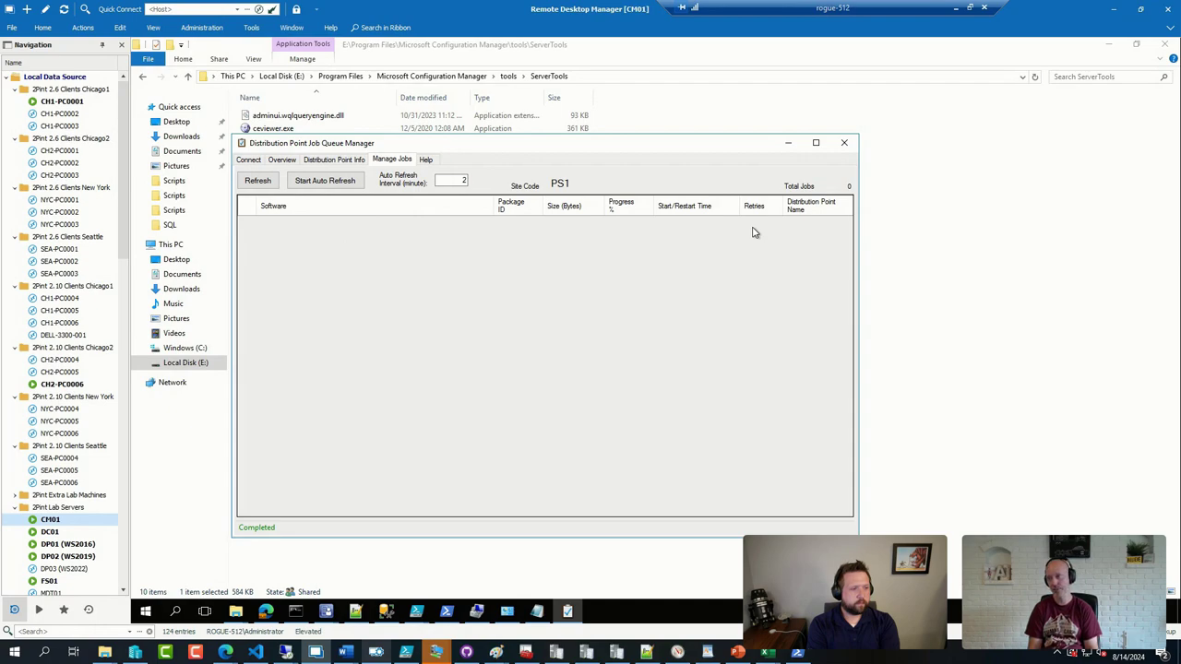
pyautogui.click(843, 143)
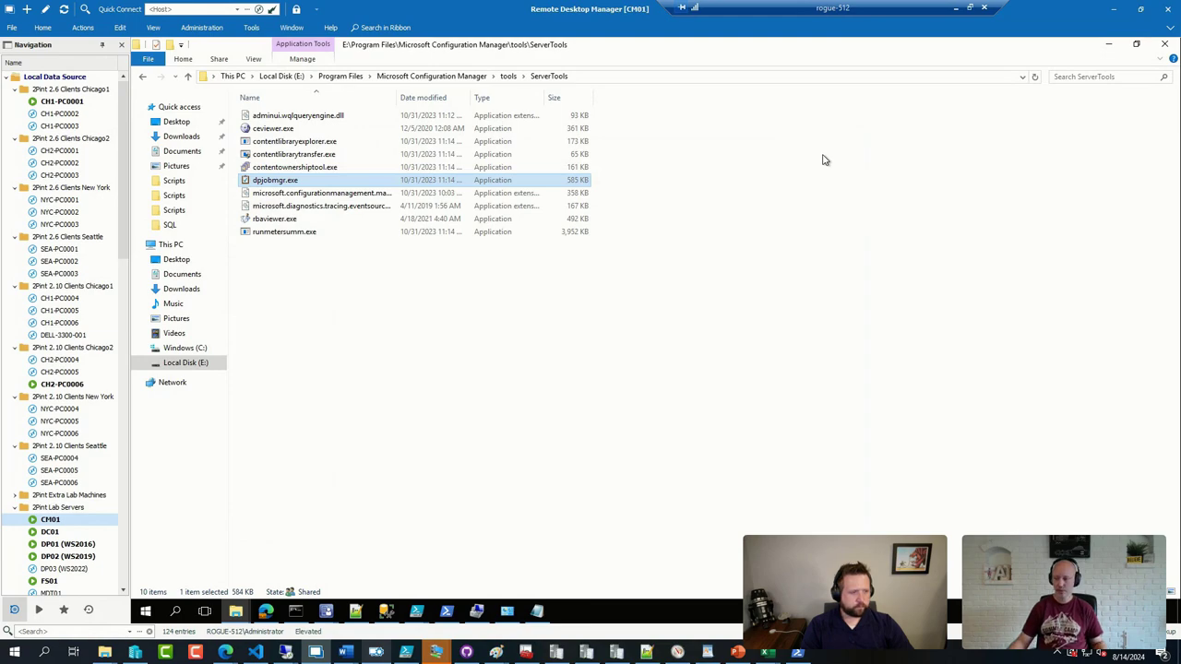
# Bring up the Configuration Manager console and show the Deployment Packages under Software Updates in the Software Library
pyautogui.click(328, 613)
pyautogui.click(258, 558)
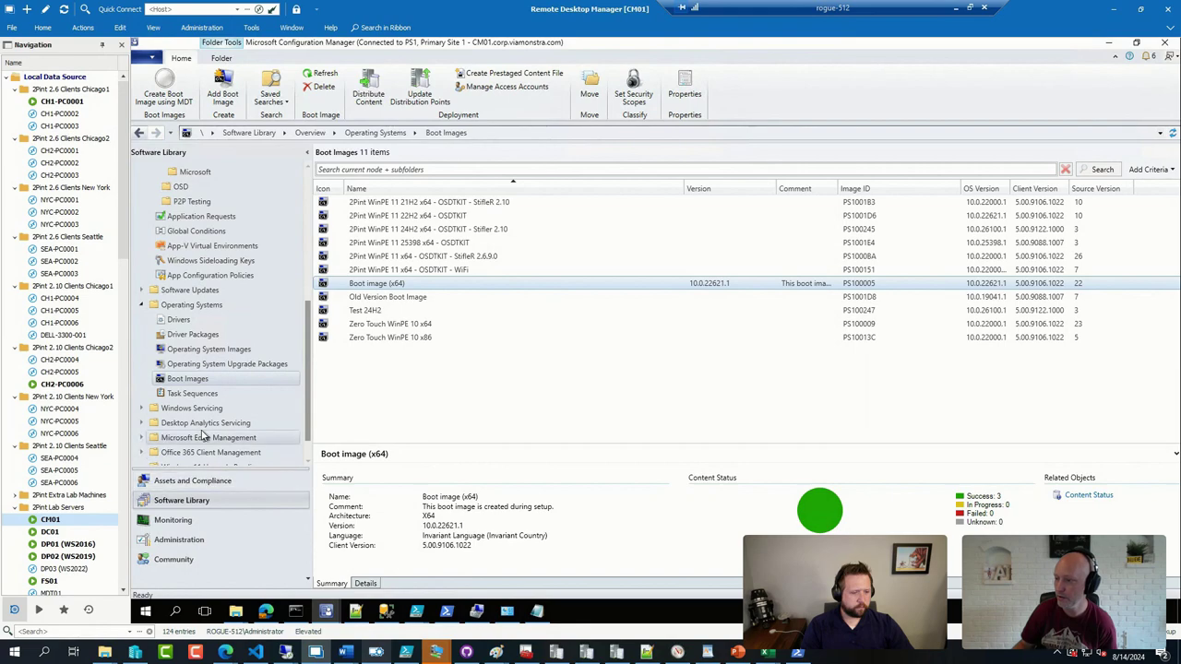
pyautogui.click(141, 289)
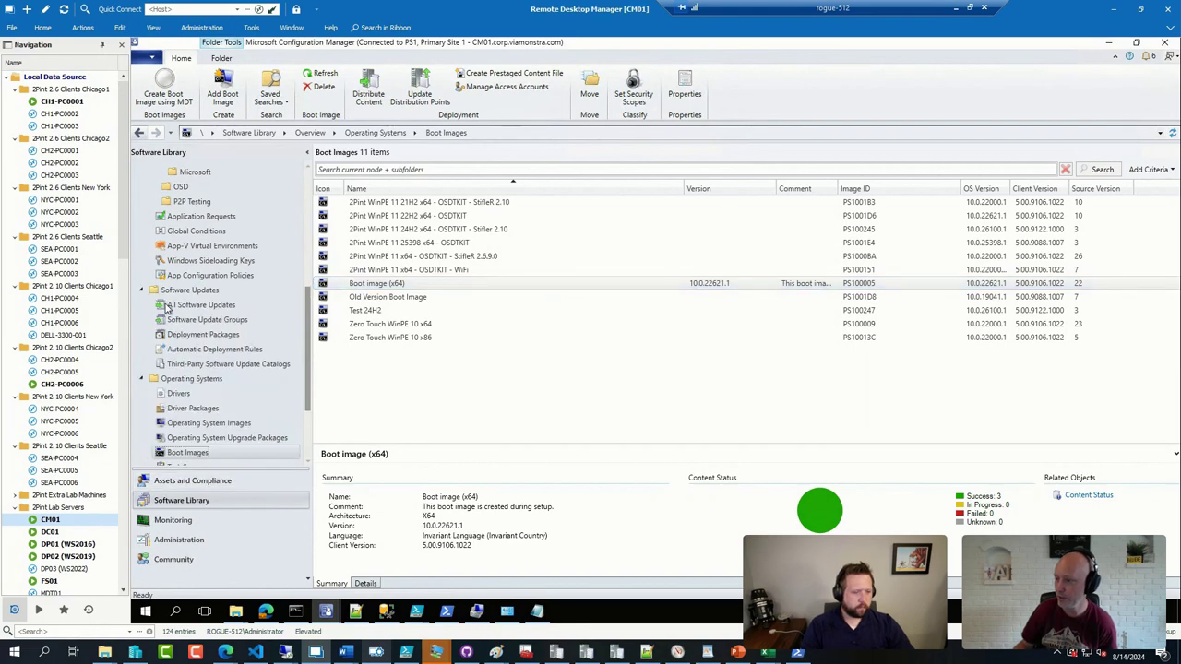
pyautogui.click(221, 337)
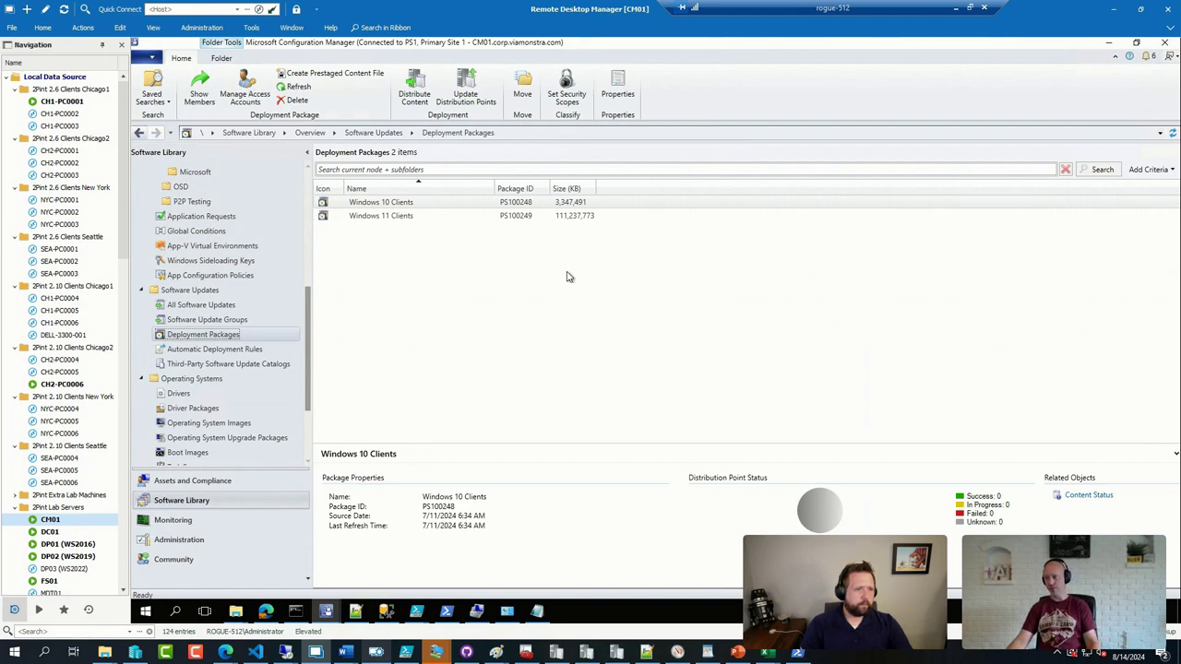
# Examine the magnified deployment package sizes, underlining the Windows 11 Clients size with a screen annotation
pyautogui.hotkey('ctrl', '1')
pyautogui.moveTo(537, 223); pyautogui.dragTo(770, 210)
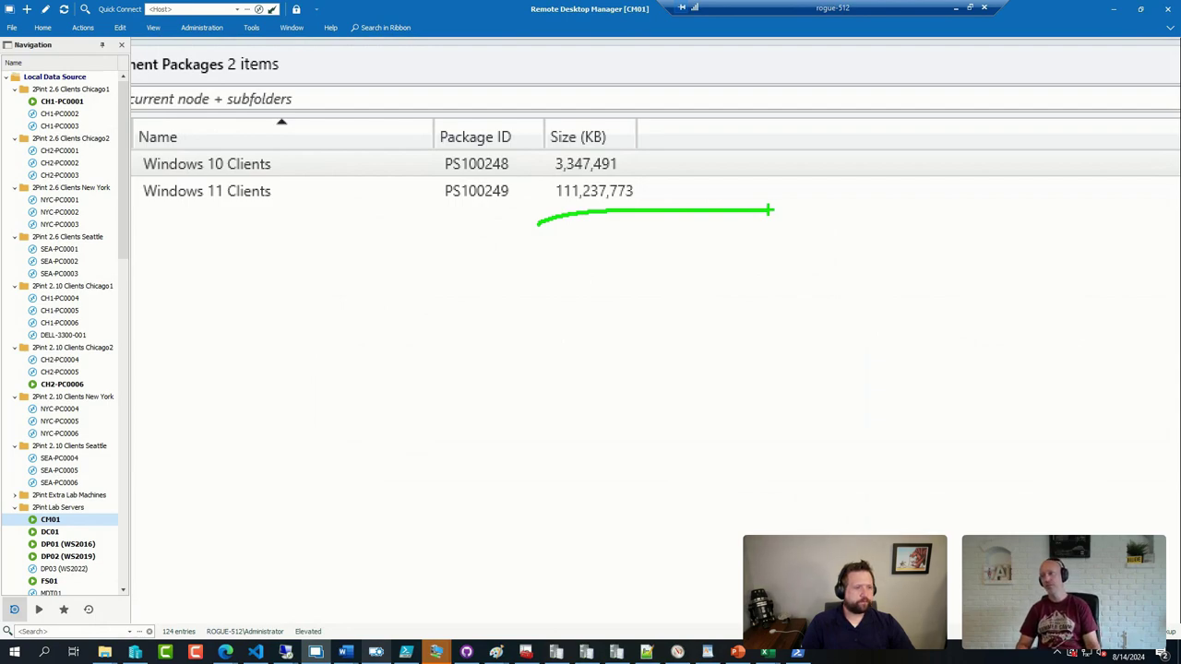
pyautogui.press('Escape')
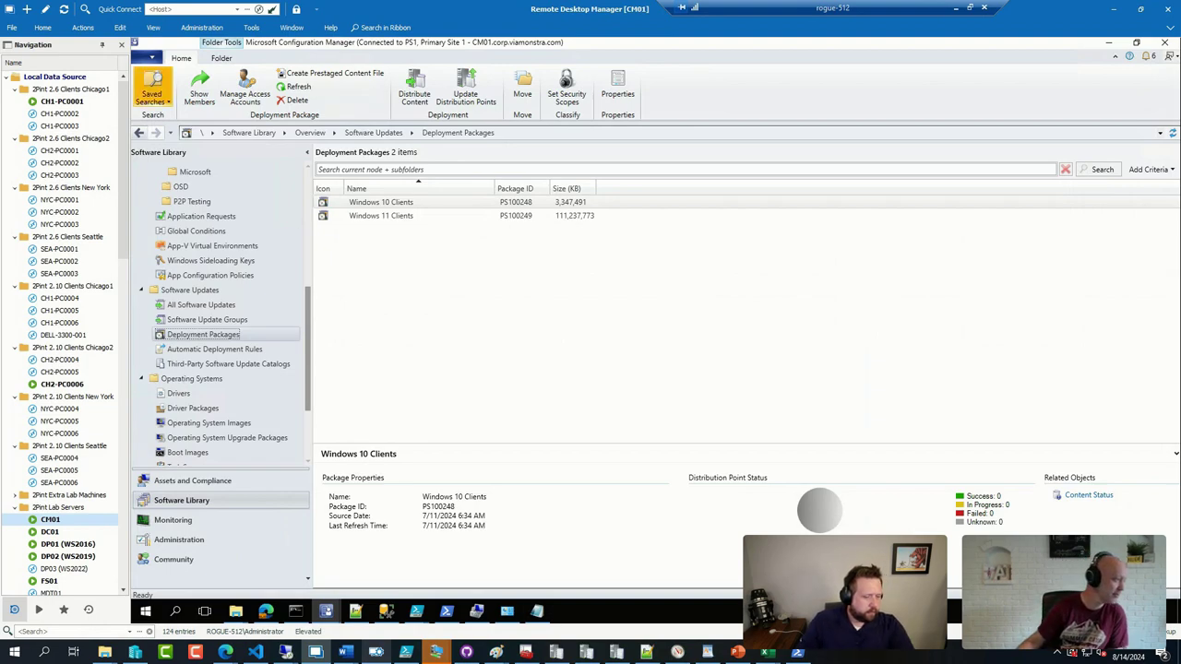
pyautogui.click(152, 92)
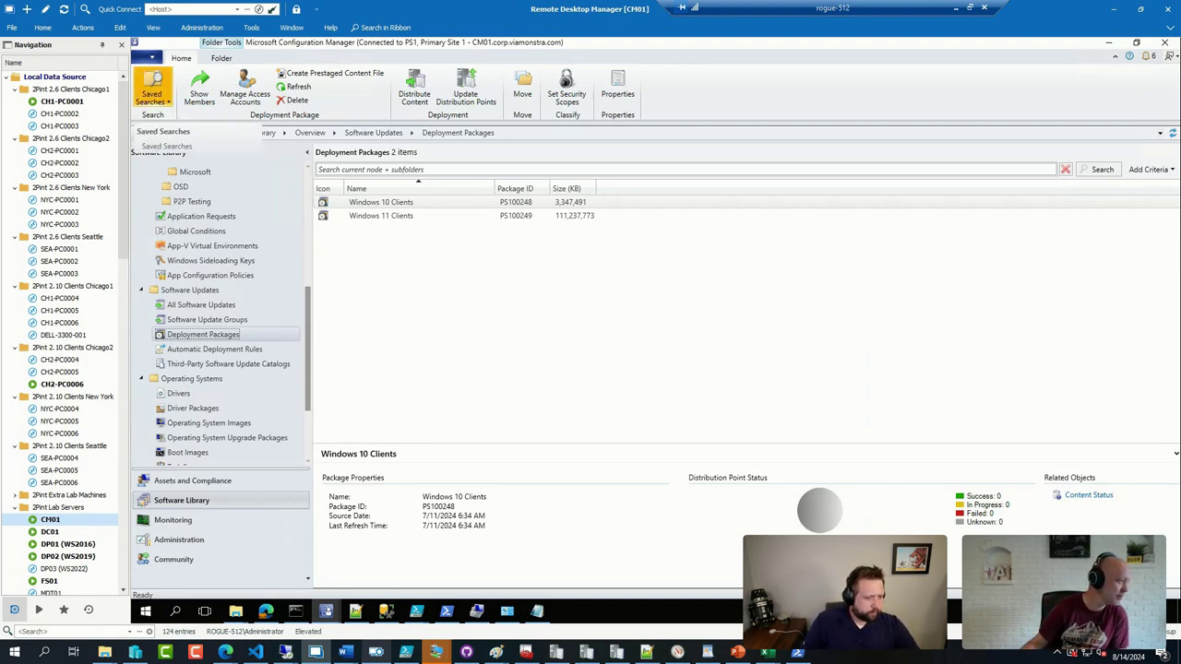